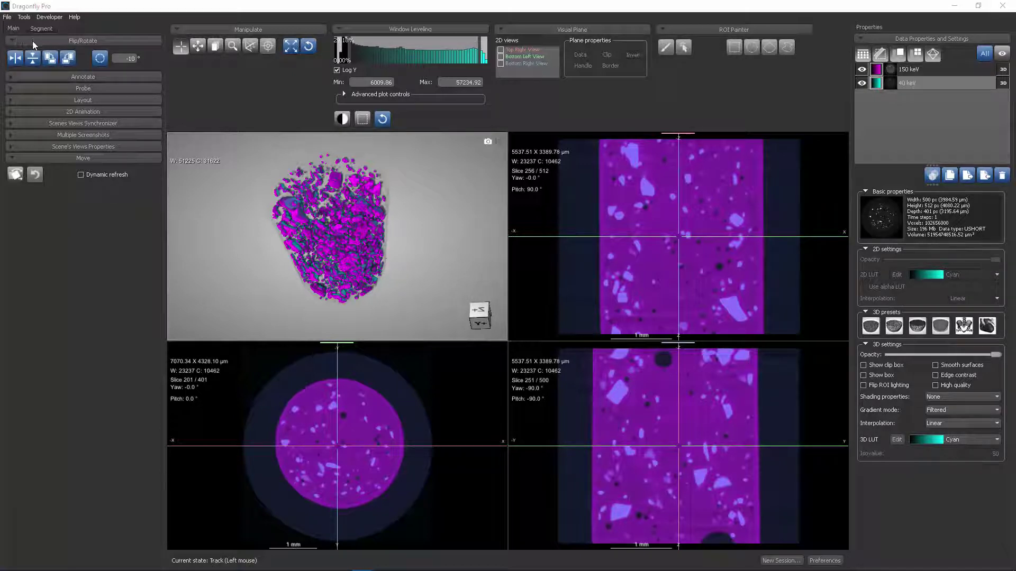
Detach the Flip/Rotate tools into a floating panel and make the Bottom Right View active
drag(33, 42, 87, 237)
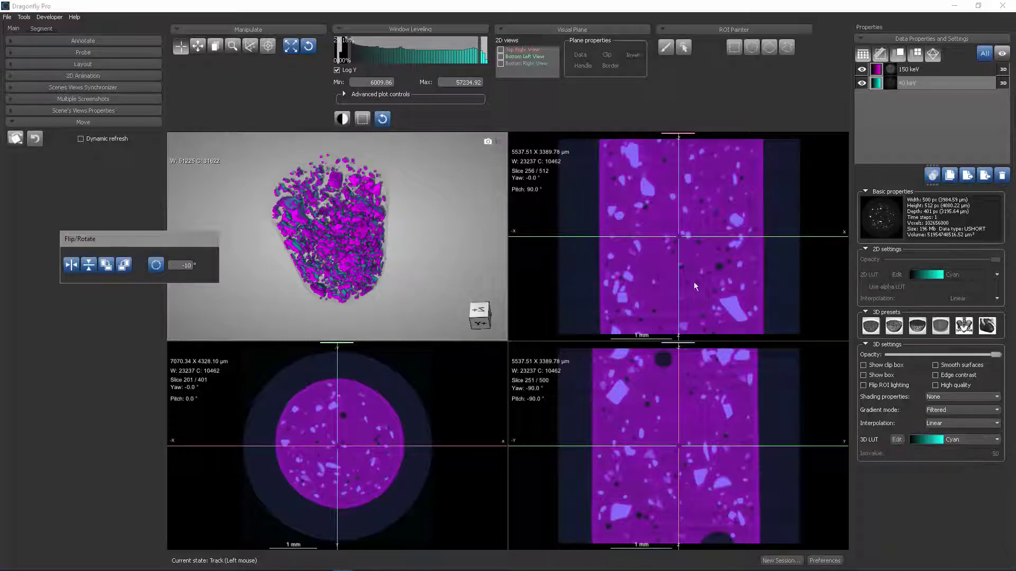
click(773, 198)
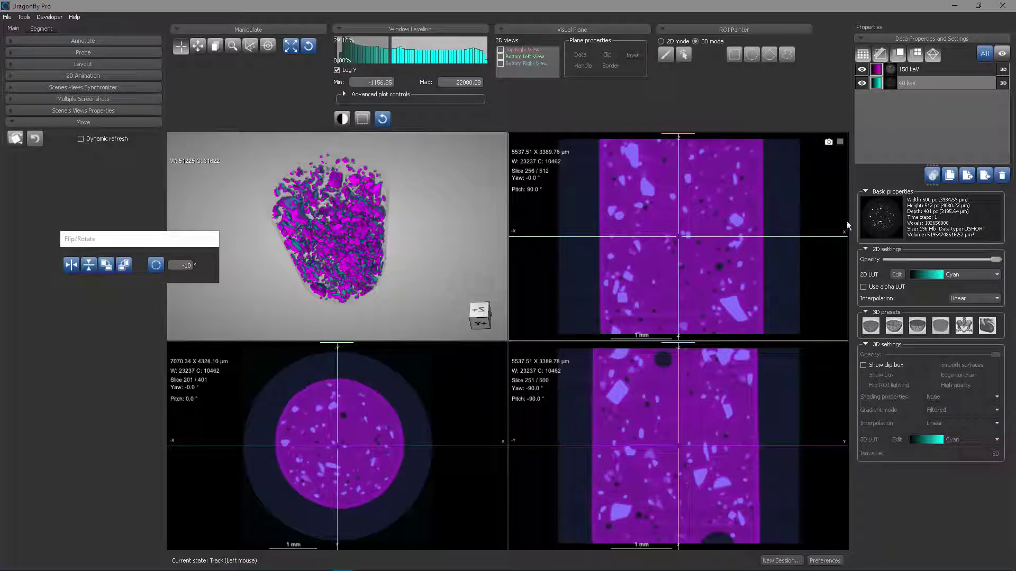
click(801, 402)
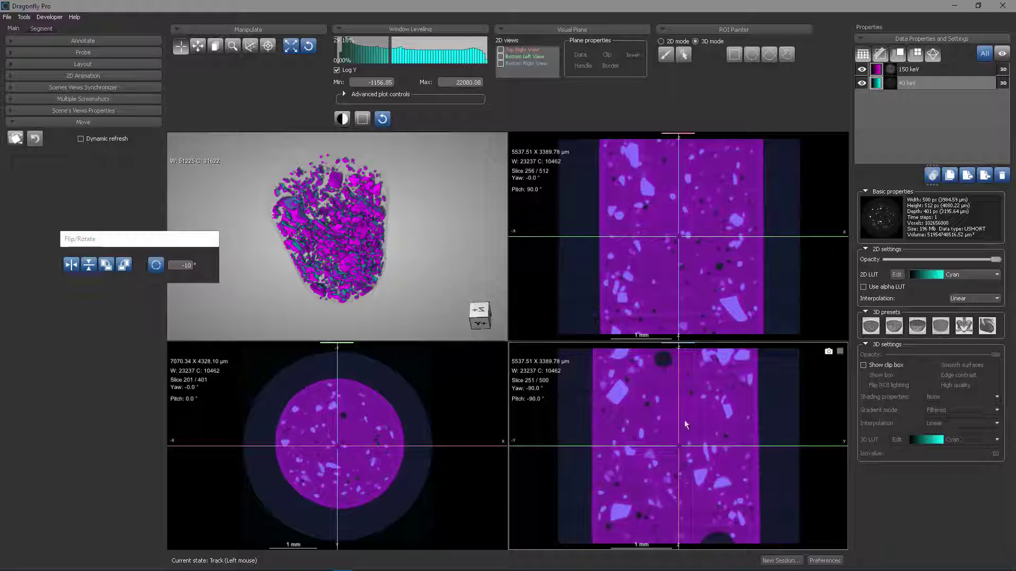
Flip the Bottom Right View horizontally and back, and flip it vertically and back
click(69, 266)
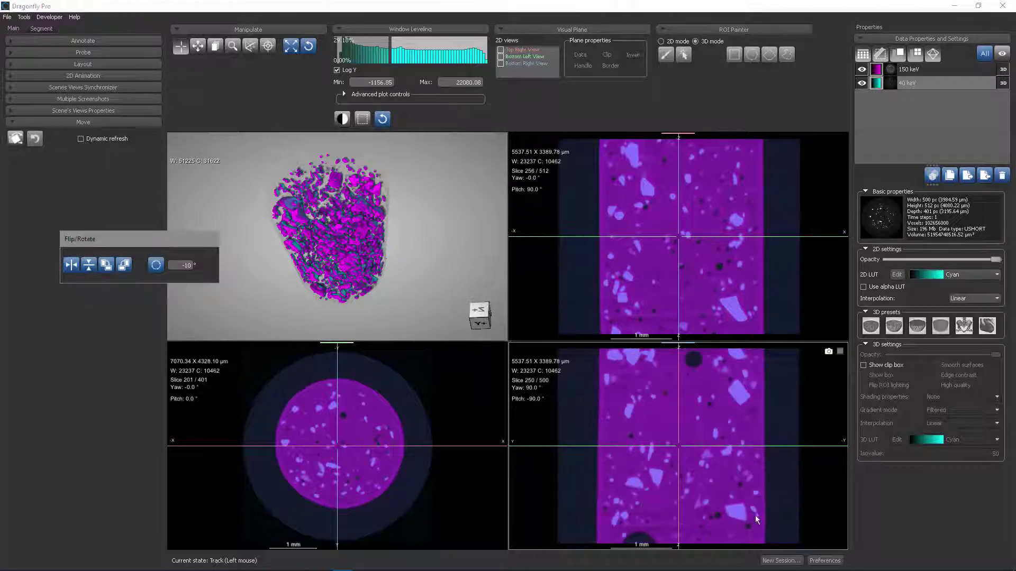
click(70, 266)
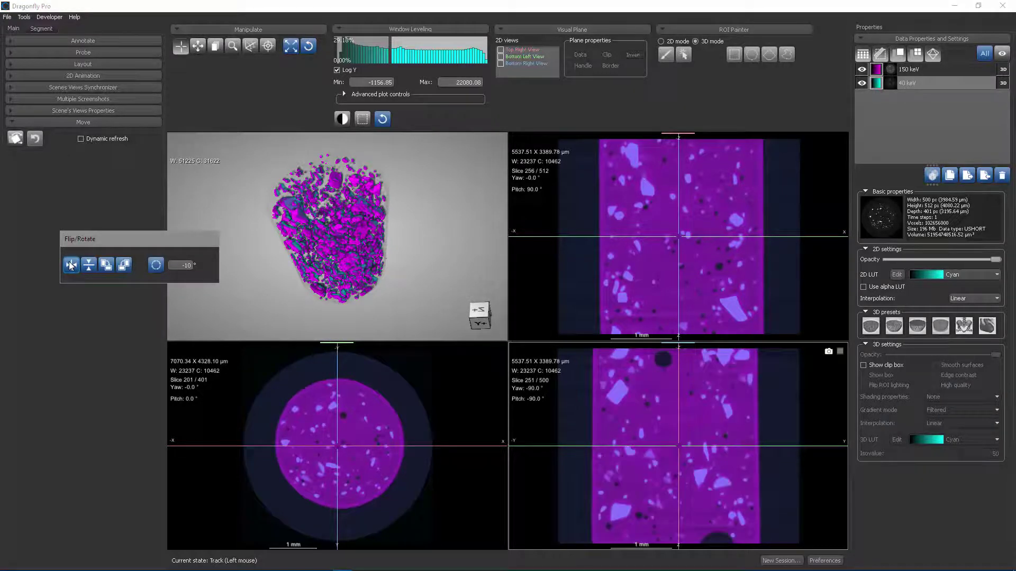
click(89, 267)
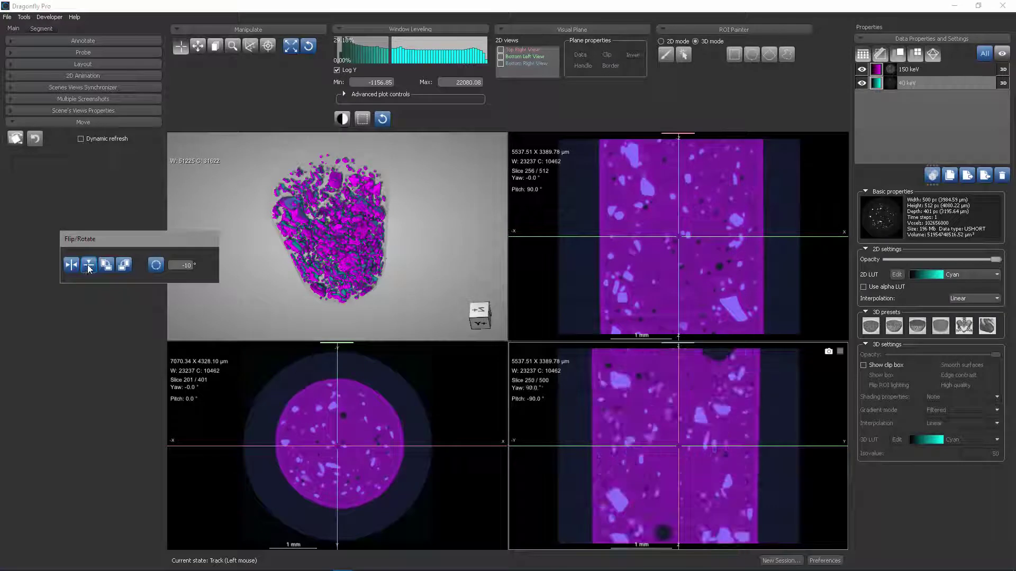
click(90, 266)
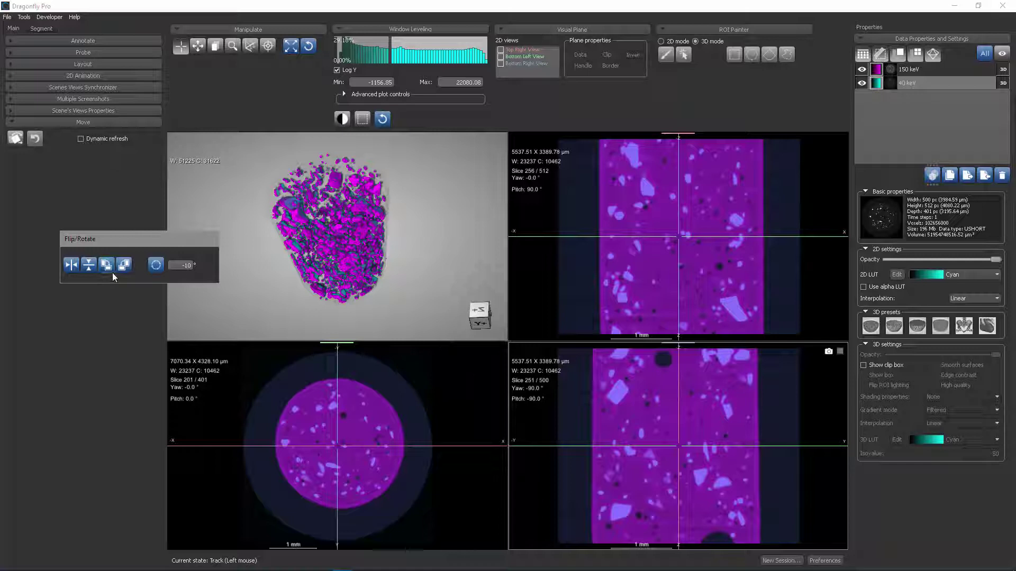
Set the rotation increment to 5° and rotate the Top Right View ten times to a yaw of -50°
click(621, 213)
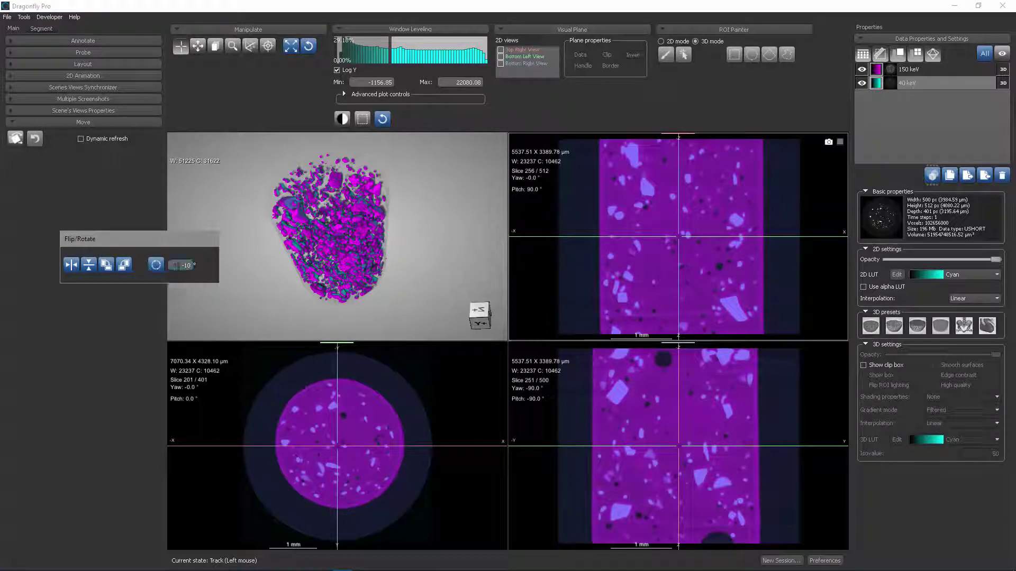
click(180, 267)
text(5)
click(160, 272)
click(160, 271)
click(159, 271)
click(159, 272)
click(160, 271)
click(159, 271)
click(159, 271)
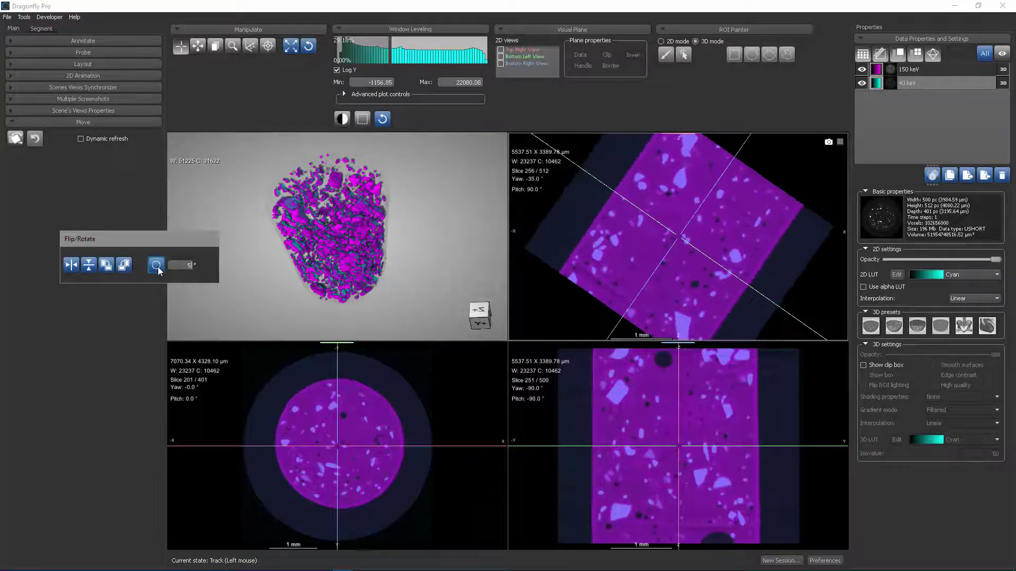
click(159, 270)
click(159, 271)
click(159, 271)
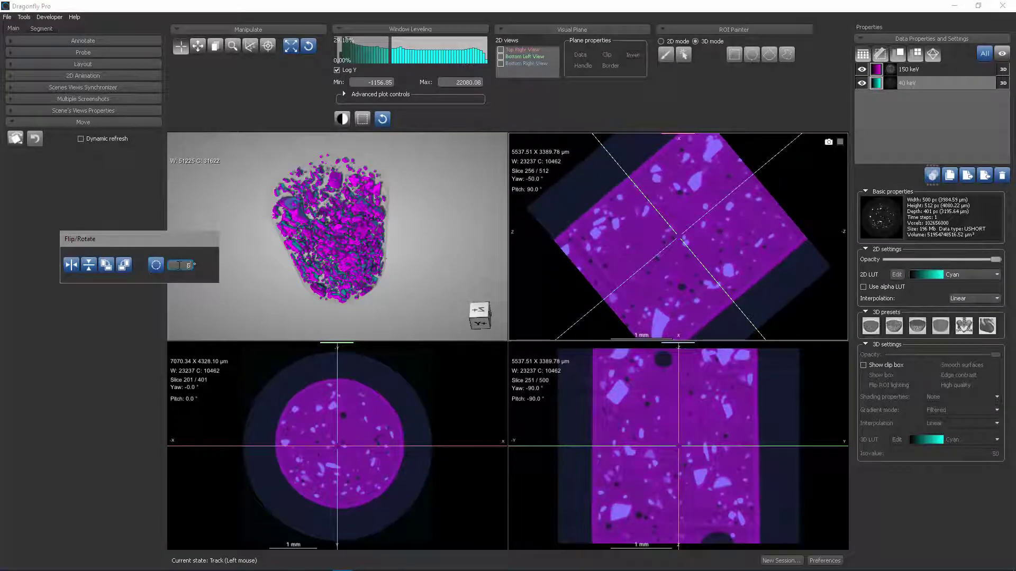
Set the rotation increment to -5° and rotate the Top Right View back to a yaw of -10°
click(179, 265)
text(-)
click(160, 266)
click(160, 266)
click(159, 266)
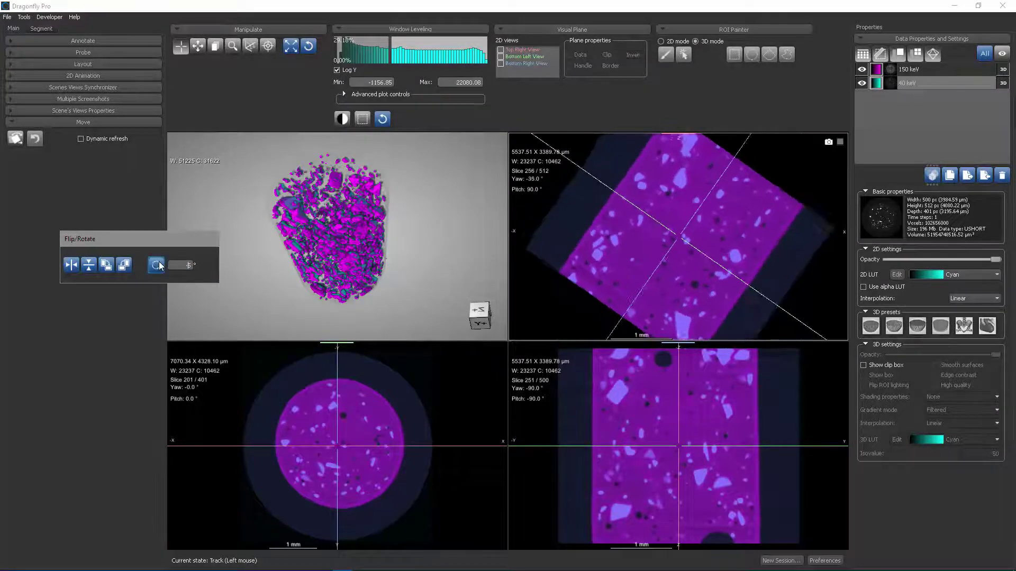
click(159, 266)
click(160, 266)
click(160, 266)
click(160, 266)
click(160, 266)
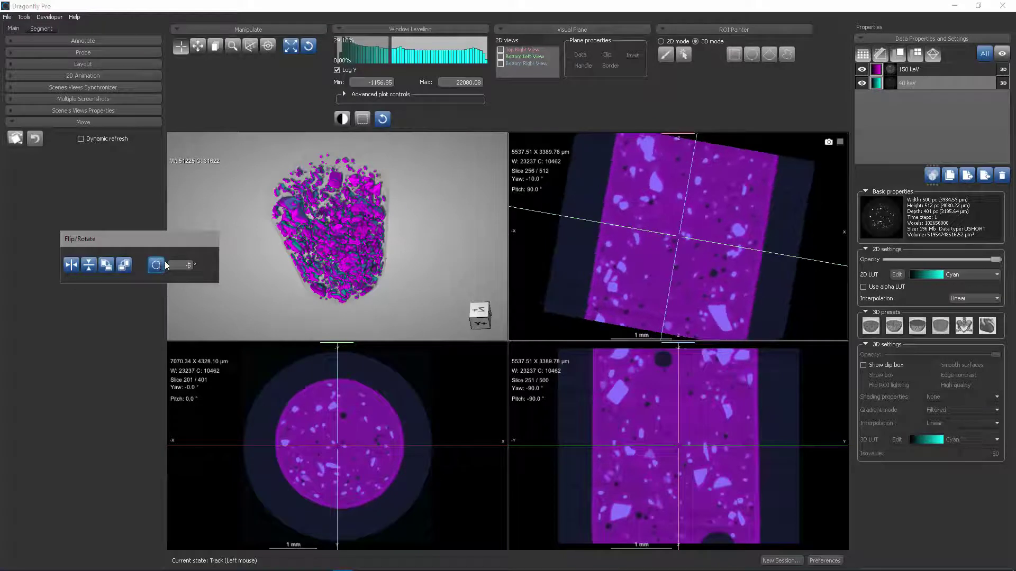
Flip the 3D view horizontally twice and vertically twice
click(355, 243)
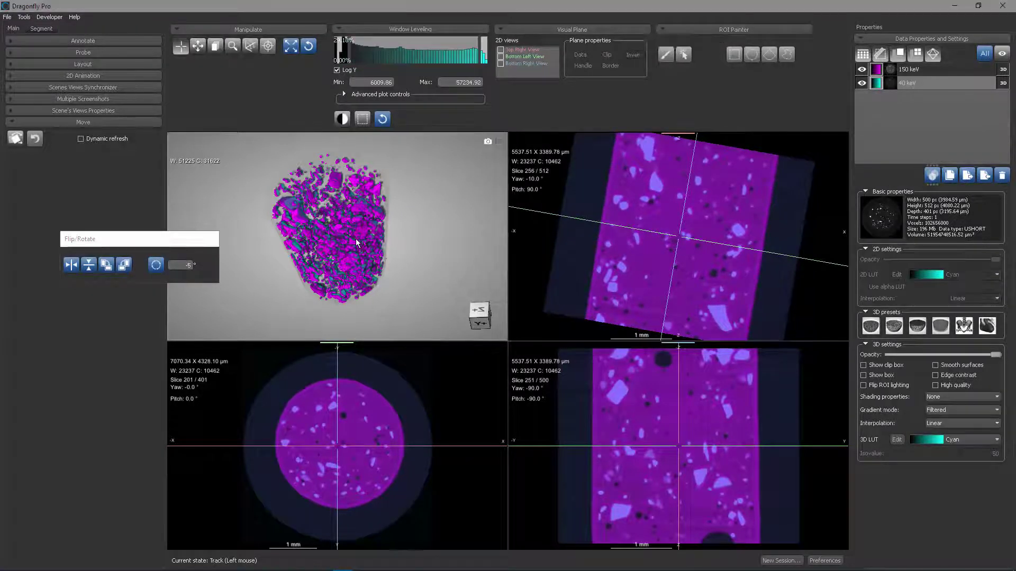
click(72, 266)
click(73, 266)
click(88, 265)
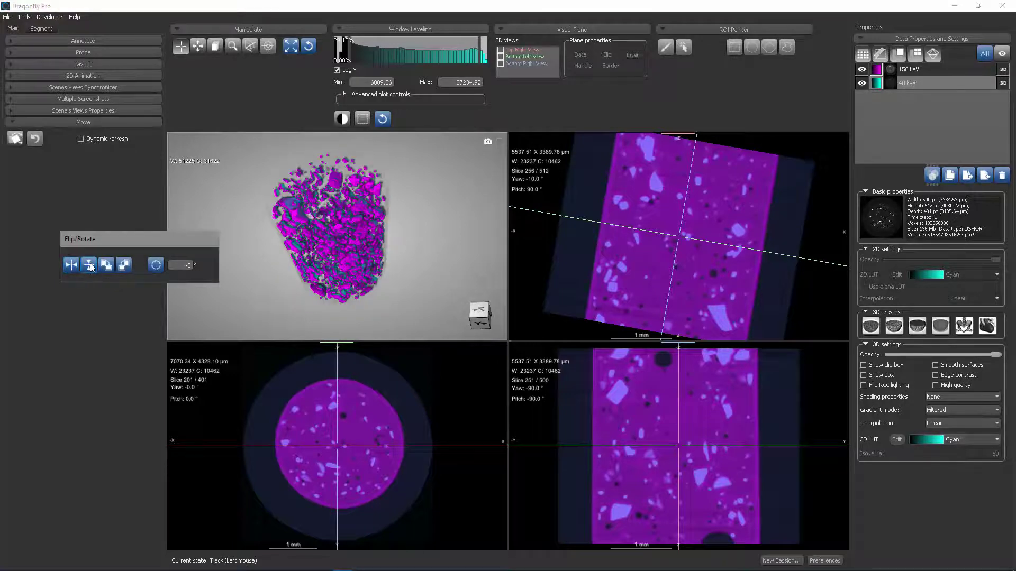
click(89, 266)
Rotate the 3D view by 90° turns and by -5° and 5° increments, ending upright
click(106, 266)
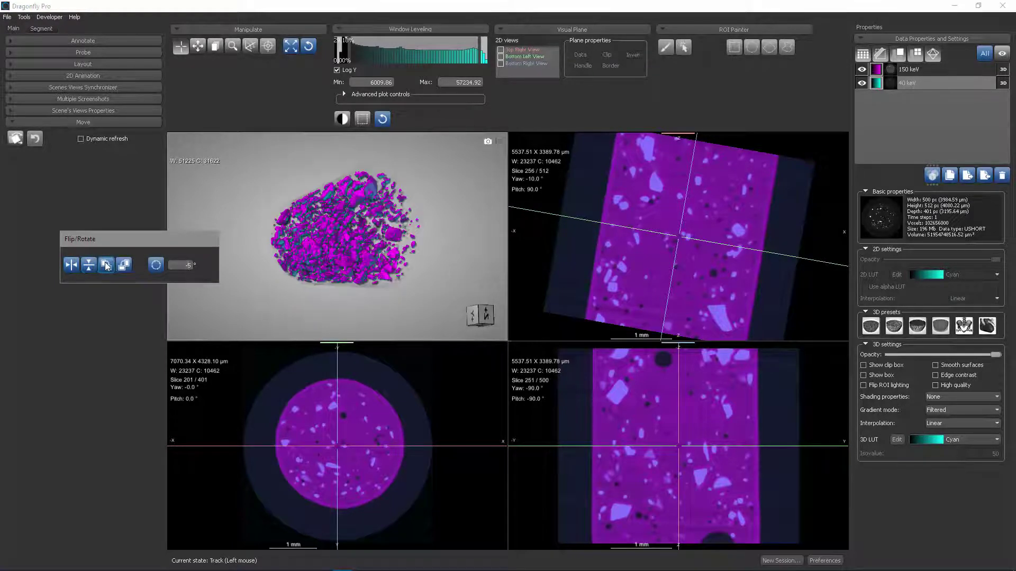
click(107, 266)
click(156, 266)
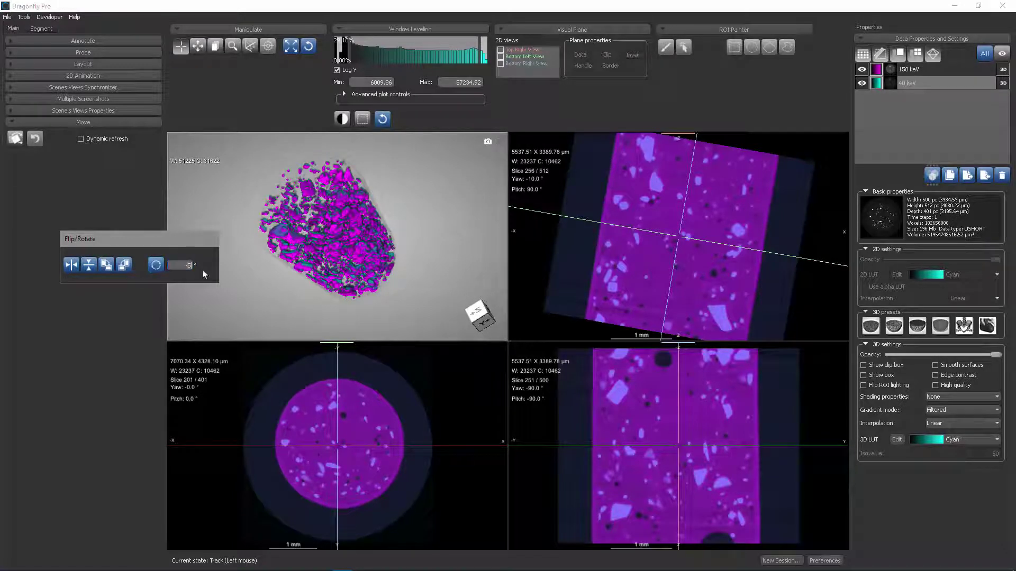
click(156, 268)
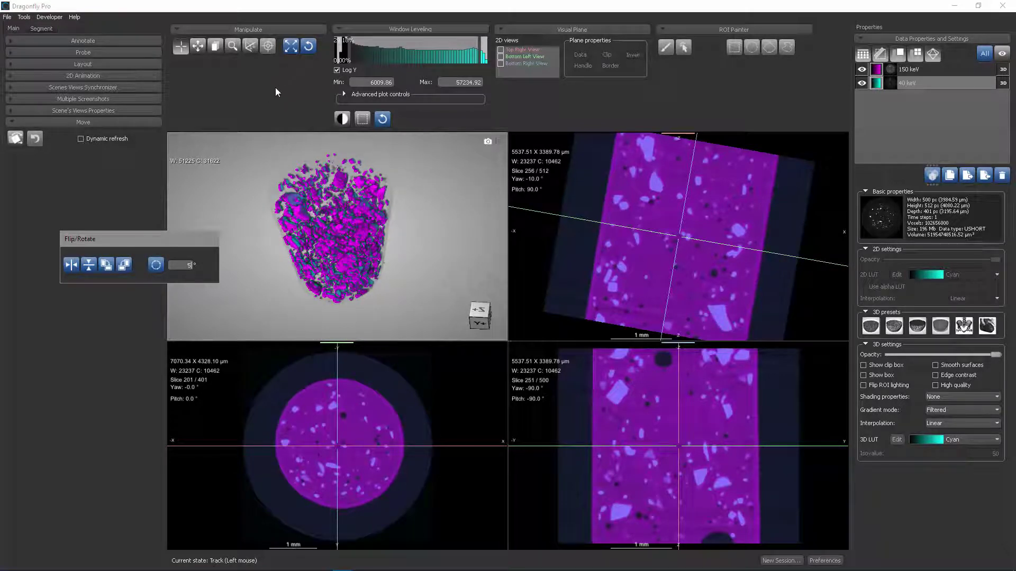
Reset the views and move the slice line in the Top Right View up to slice 1 and down to slice 76
click(307, 48)
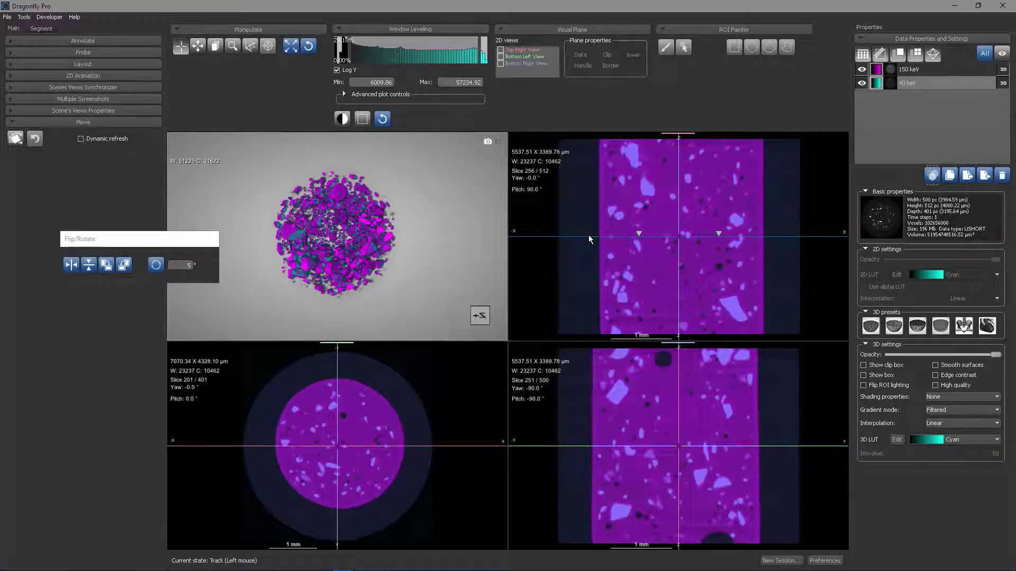
drag(588, 235, 595, 144)
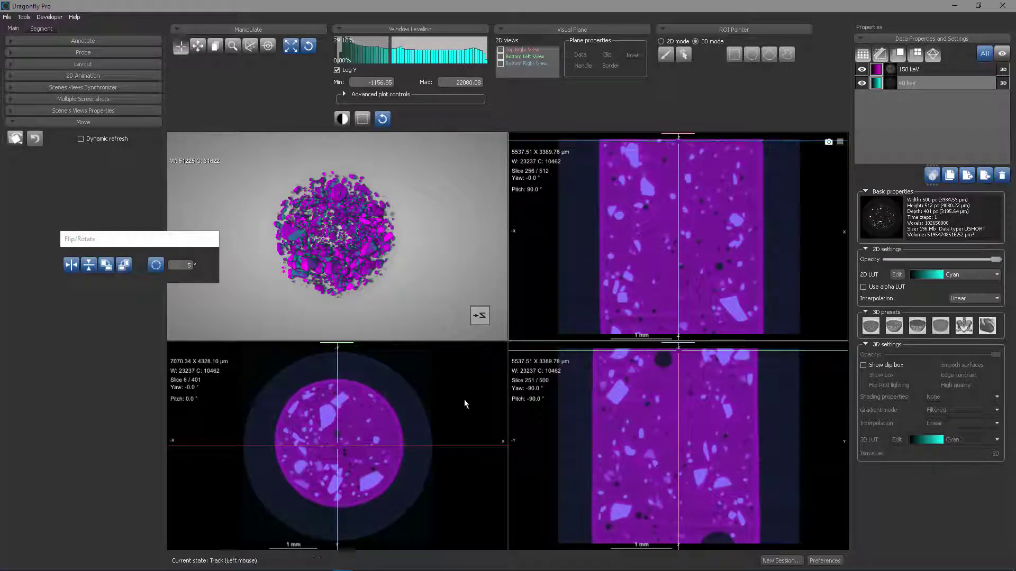
drag(589, 141, 589, 134)
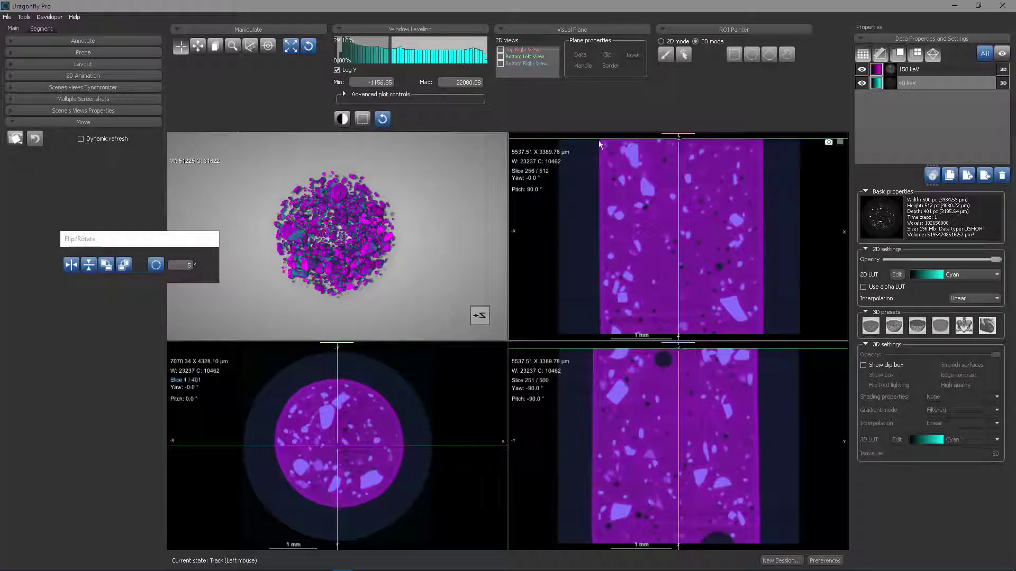
drag(600, 138, 598, 175)
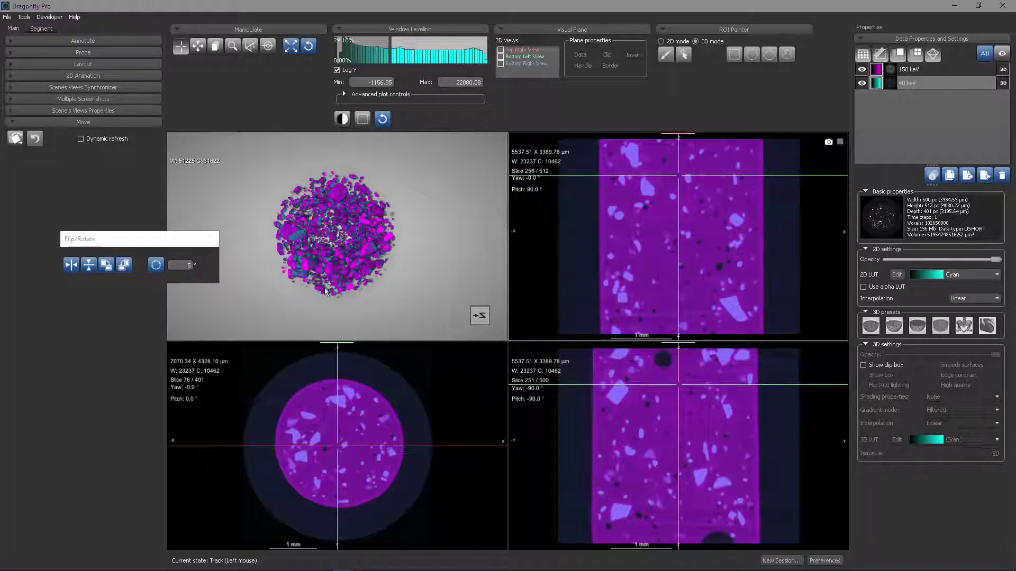
Flip the Top Right View vertically and move its slice line to about mid-height, at slice 208
click(92, 269)
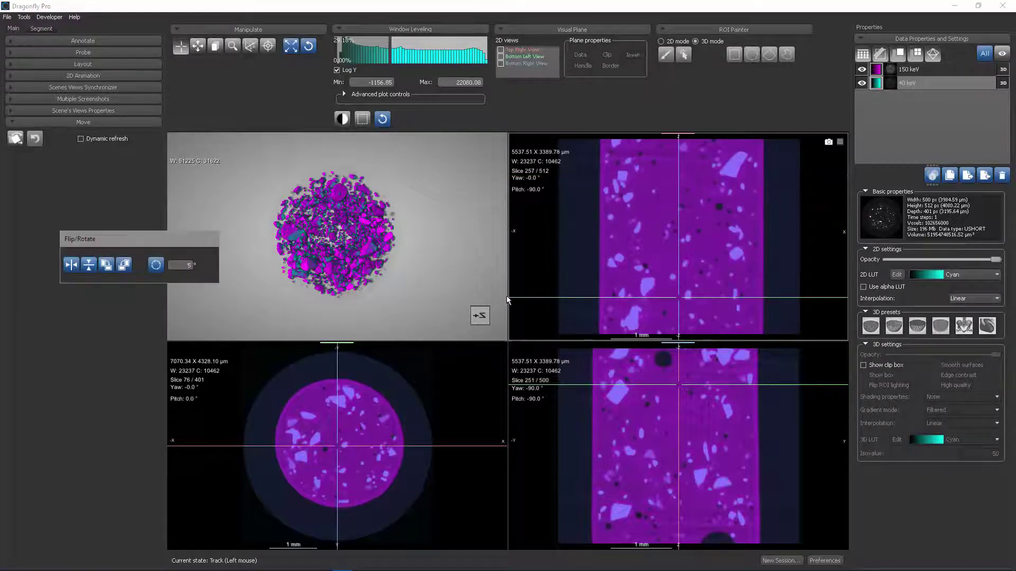
drag(560, 298, 597, 233)
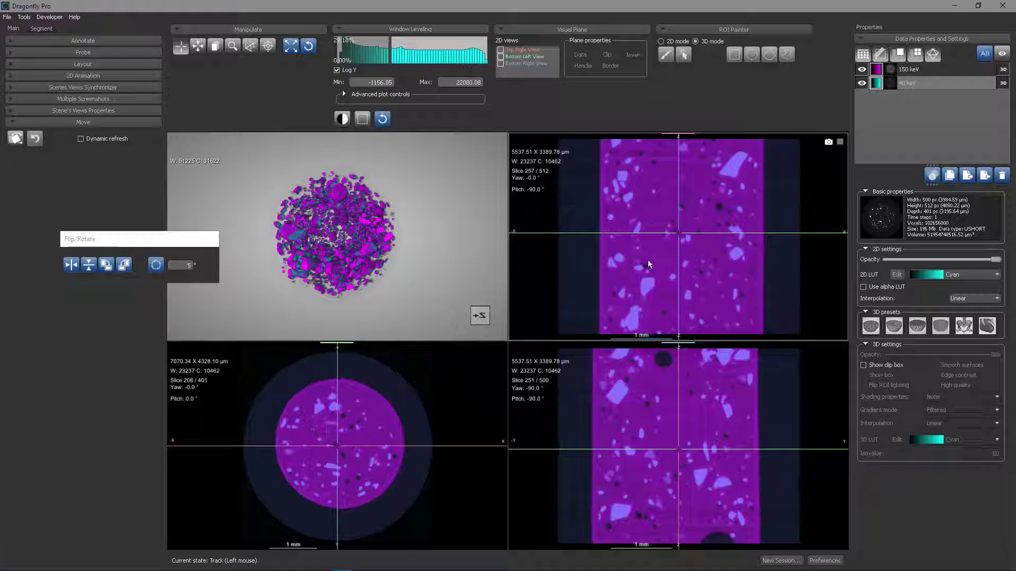
Review the default 2D view orientations for the X, Y and Z axes in the 2D Settings preferences, leaving without changes
click(827, 561)
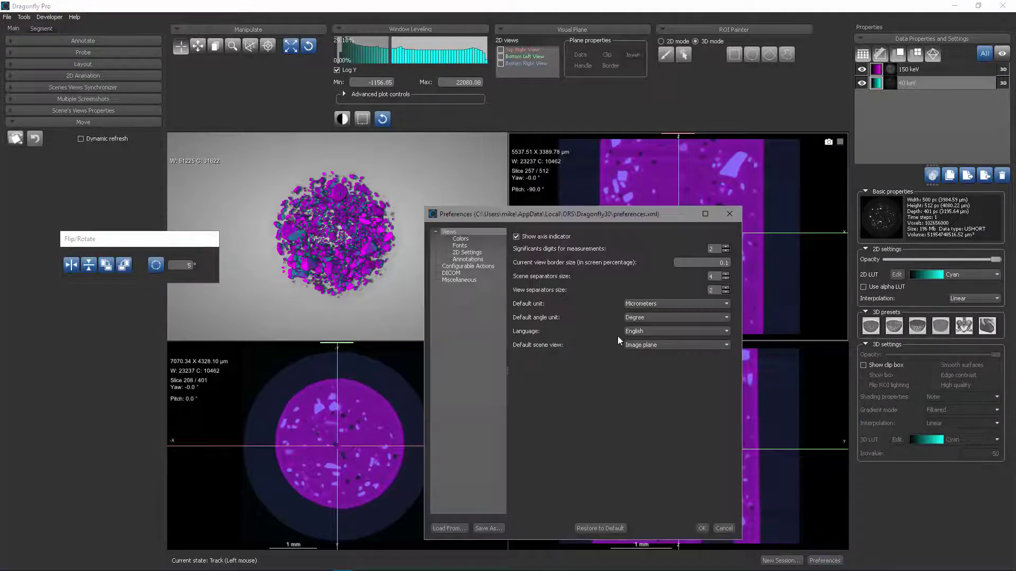
click(461, 280)
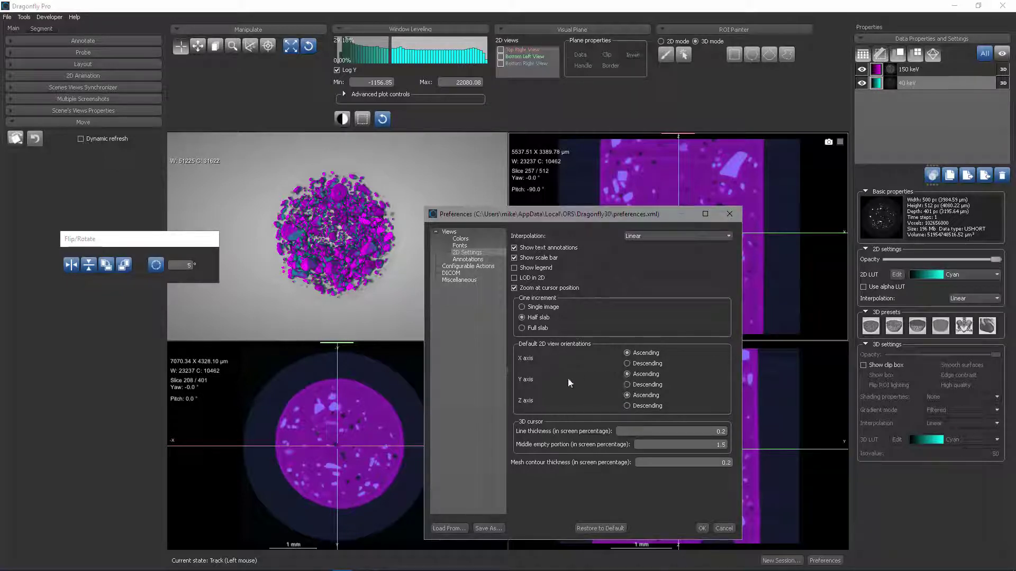
click(722, 528)
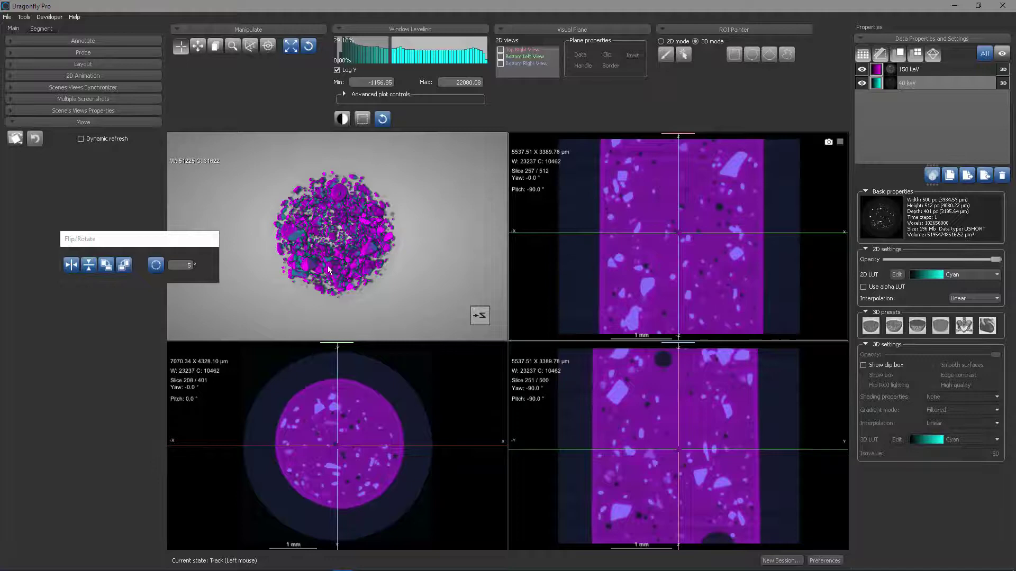
Orbit the 3D view to see the volume from the side and rotate the view by the 5° increment
drag(328, 265, 317, 147)
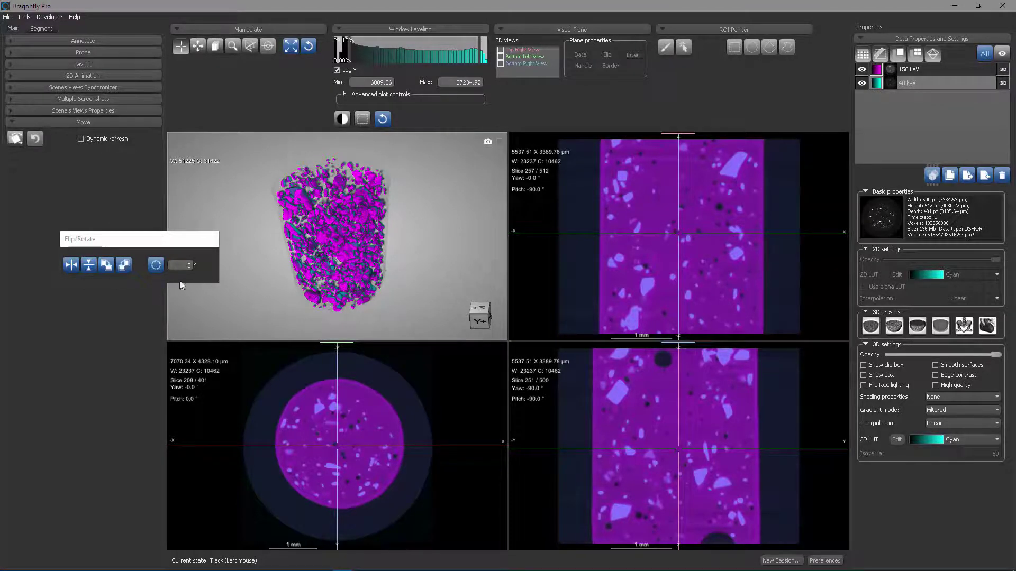
click(157, 267)
Rotate the Top Right View in 5° increments to a yaw of -50°
click(589, 196)
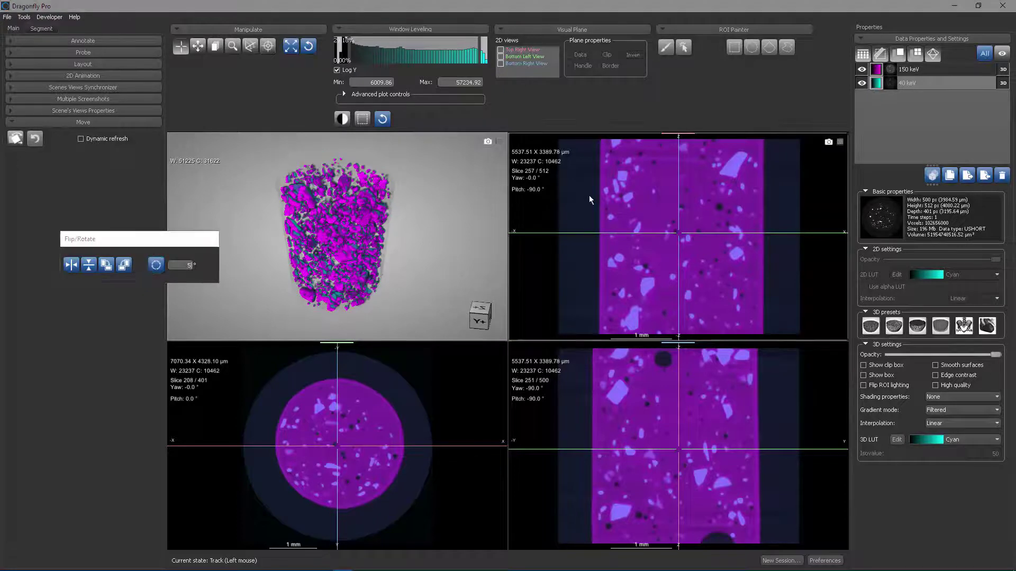
click(156, 266)
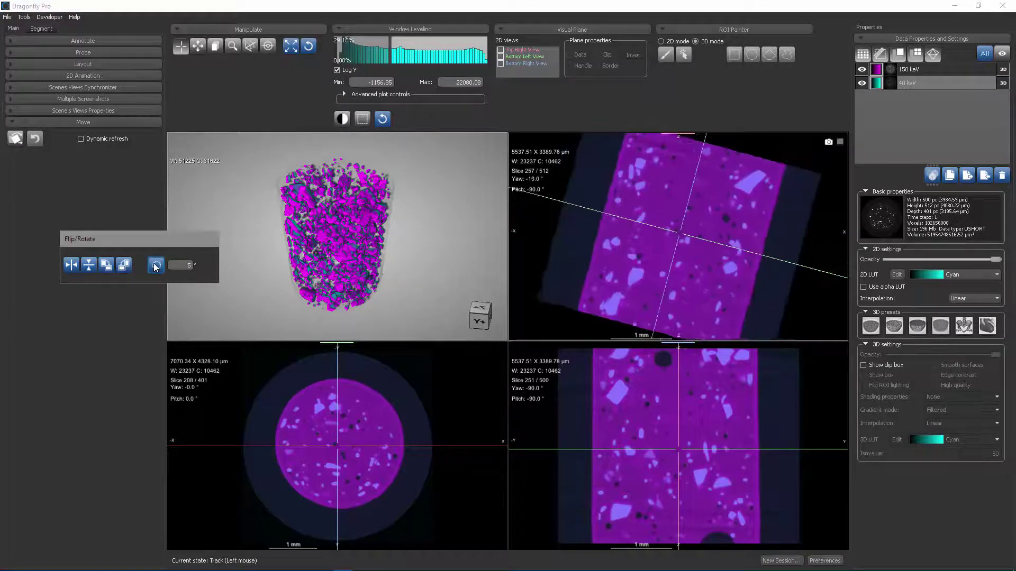
click(156, 266)
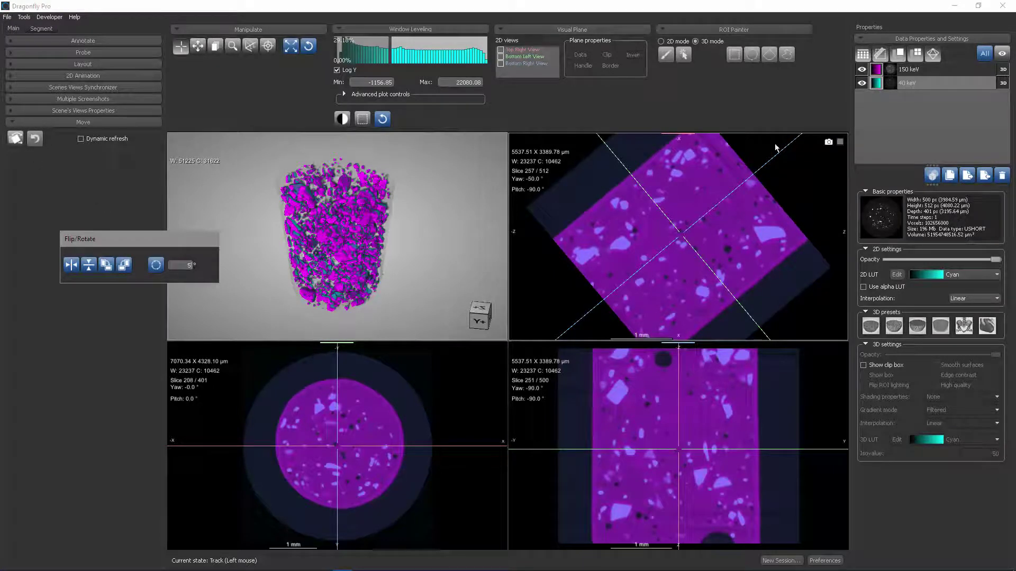
Use the Move tool to rotate the 40 keV dataset about its centre in the Top Right View, out of alignment with 150 keV
click(15, 138)
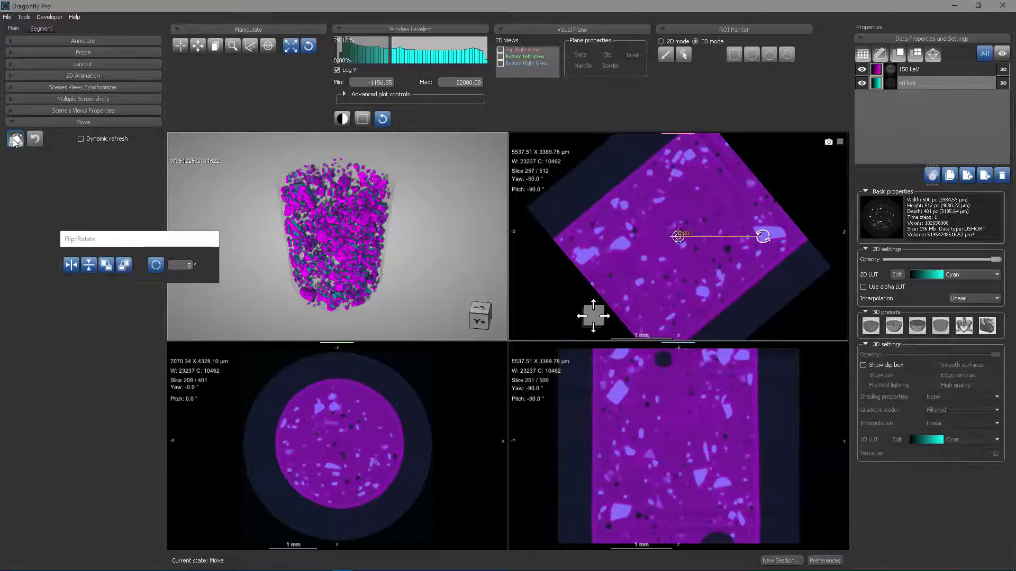
drag(771, 240, 742, 289)
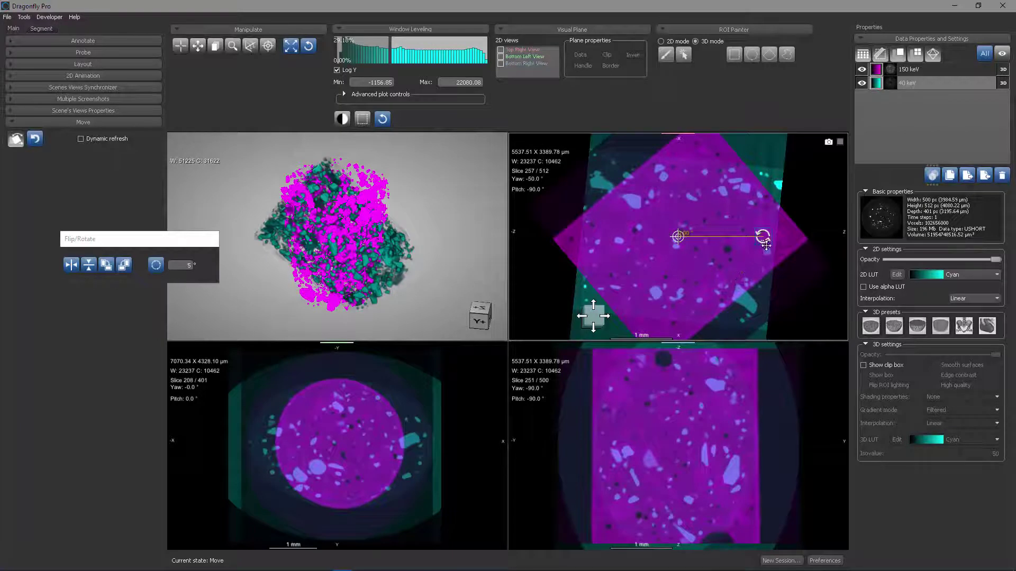
drag(764, 243, 760, 258)
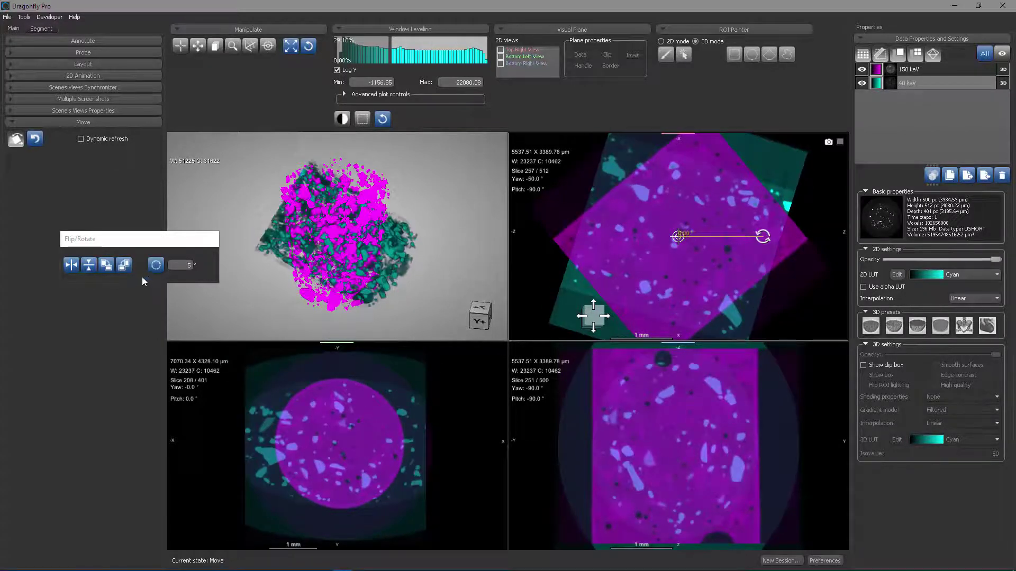
Rotate the Top Right View with both datasets in 5° increments to a yaw of -115°
click(156, 265)
click(156, 265)
click(156, 265)
click(156, 265)
click(156, 266)
click(156, 265)
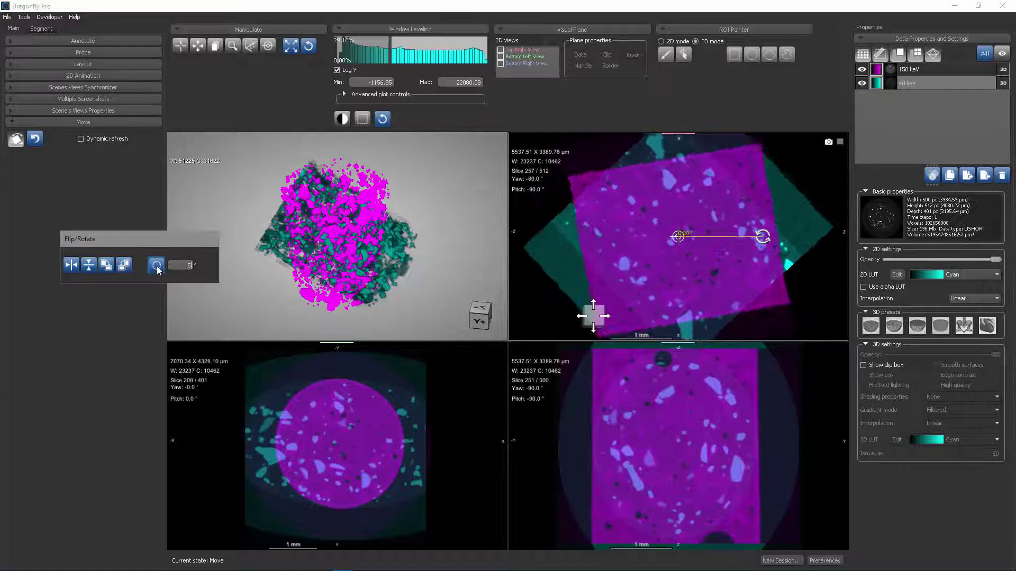
click(156, 265)
click(156, 266)
click(156, 265)
click(156, 266)
click(156, 266)
click(156, 266)
click(156, 266)
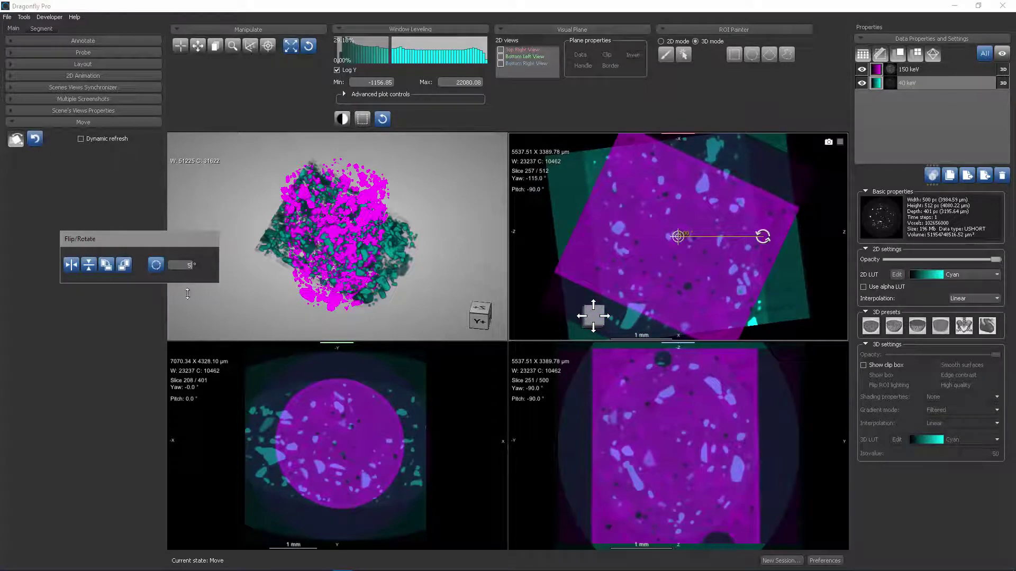